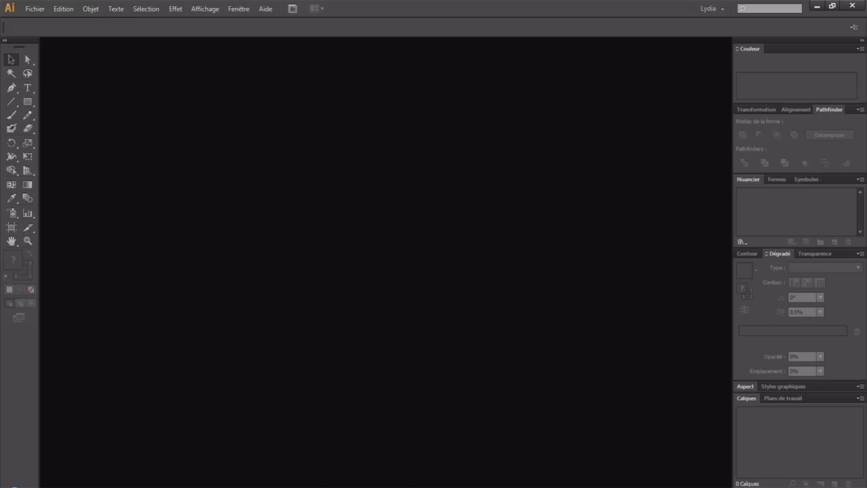
Create a new landscape A4 document, 297 × 210 mm, in CMJN mode with 300 ppp raster effects
click(31, 9)
click(34, 21)
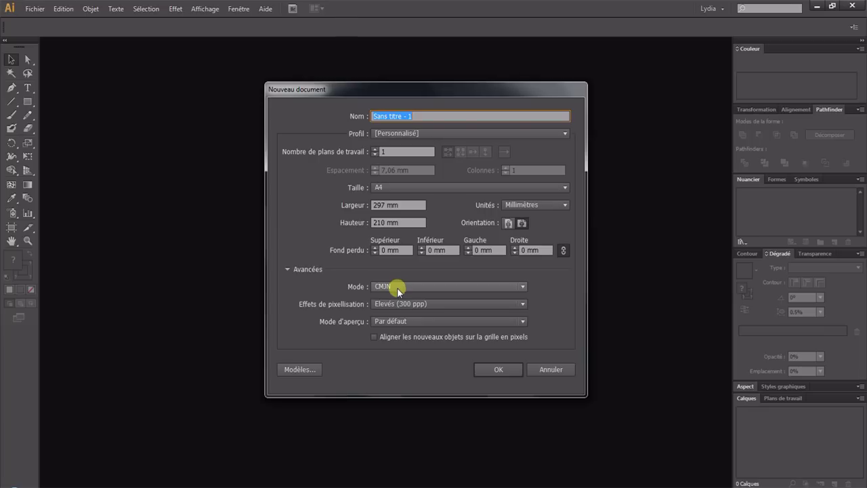
click(291, 270)
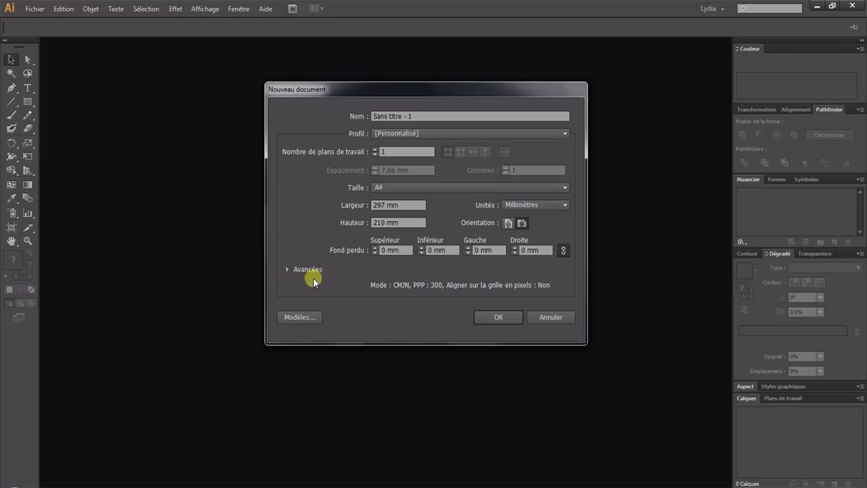
click(289, 268)
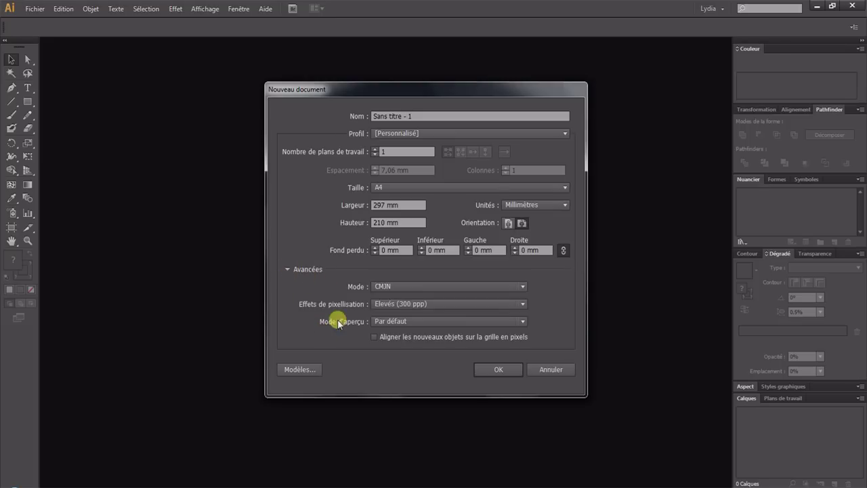
click(504, 371)
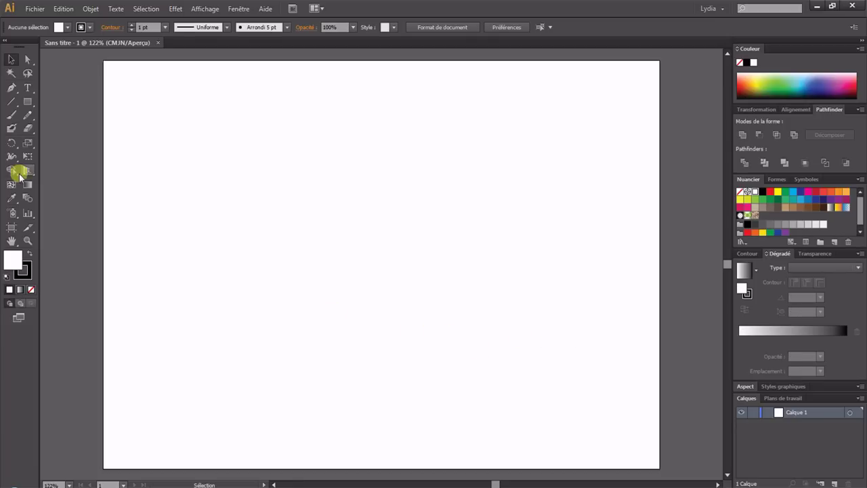
Set up the Ellipse tool with the fill colour c61212 and no stroke
drag(28, 102, 57, 128)
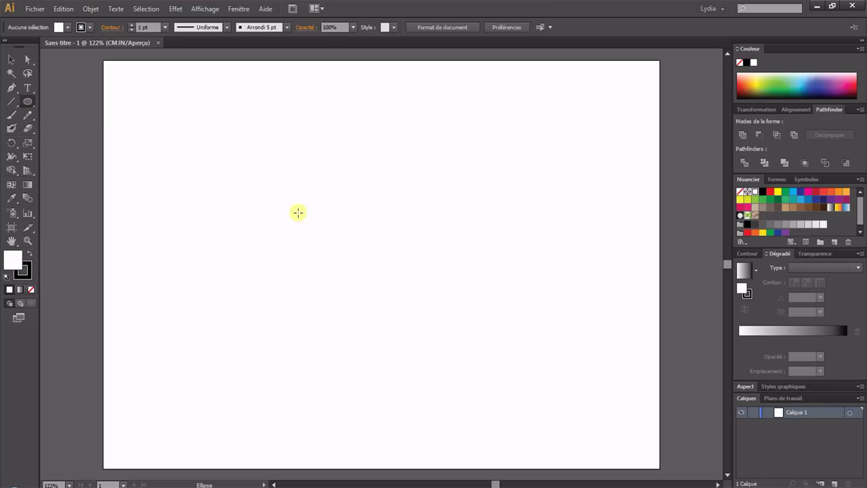
double_click(13, 262)
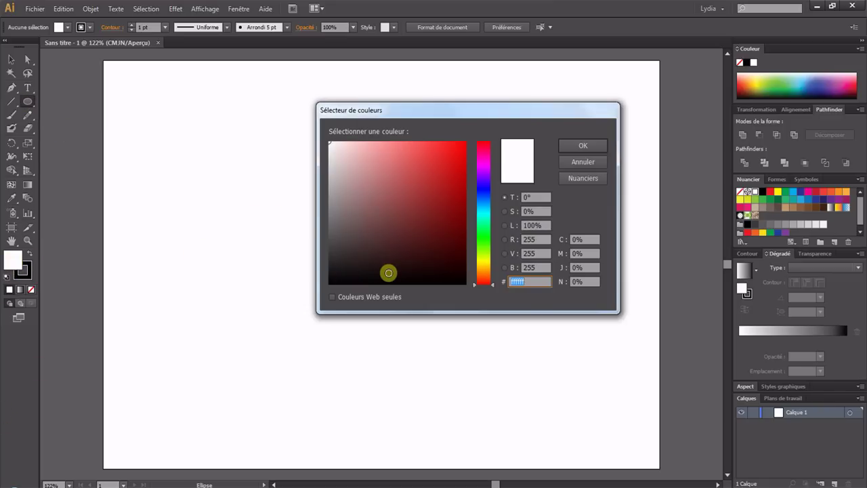
text(c61212)
click(576, 140)
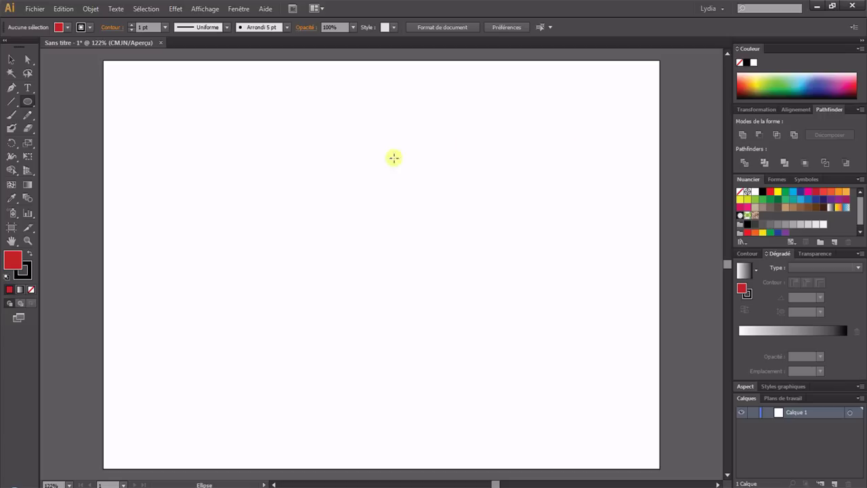
click(30, 290)
click(12, 263)
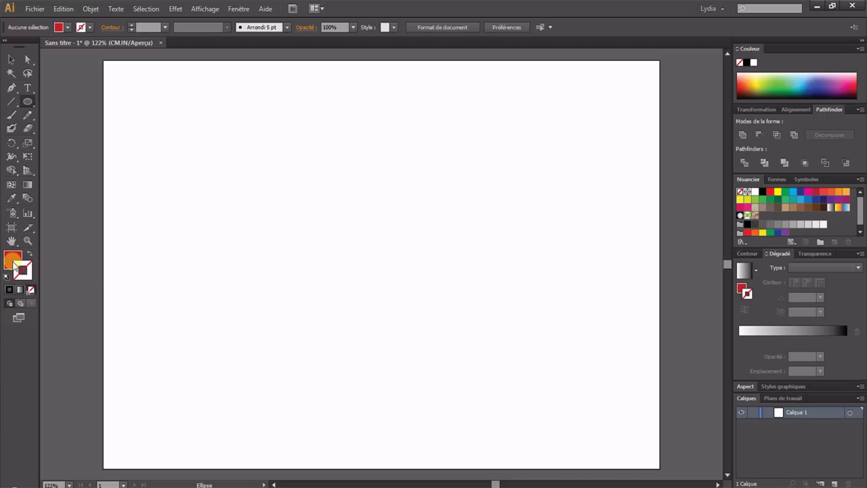
click(9, 260)
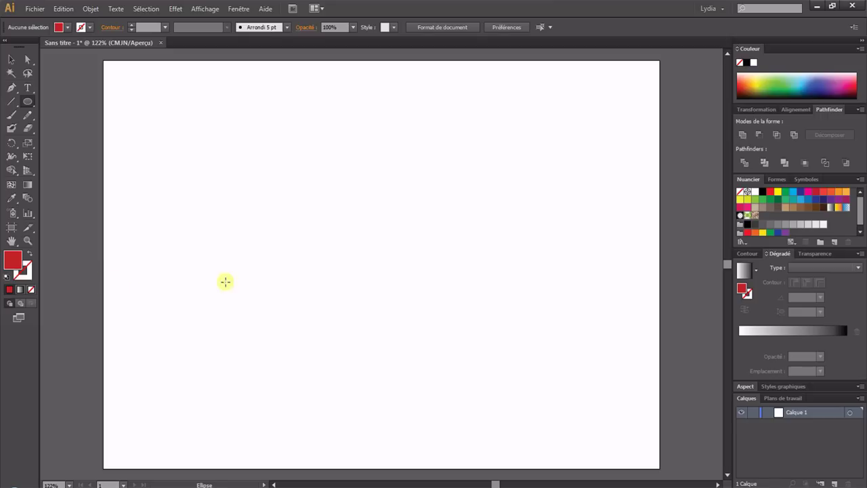
Create a red circle 70 mm wide and 70 mm high near the middle of the artboard
click(311, 176)
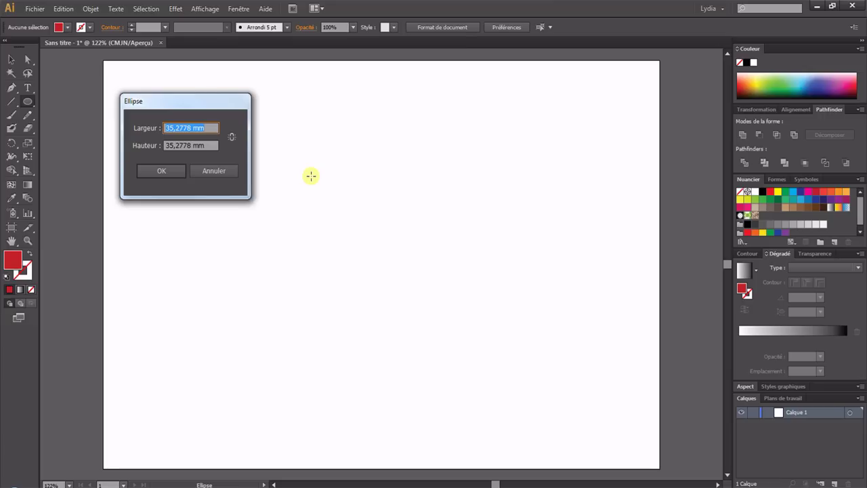
text(70)
key(Tab)
text(70)
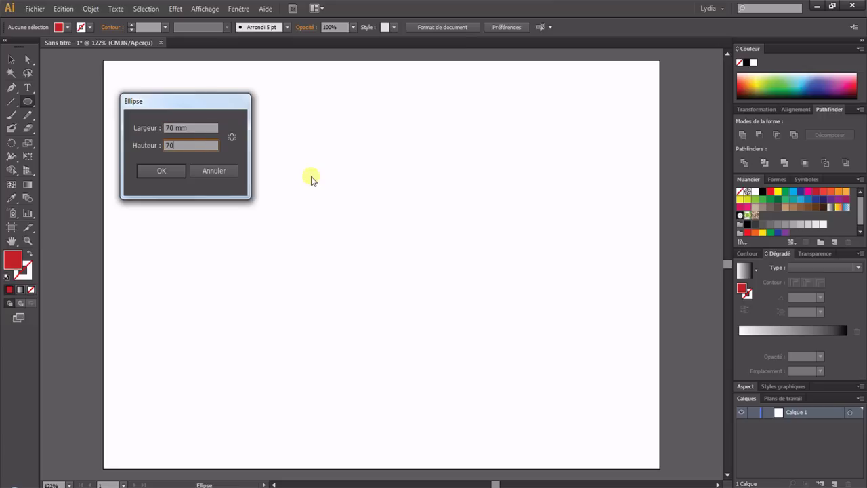
key(Return)
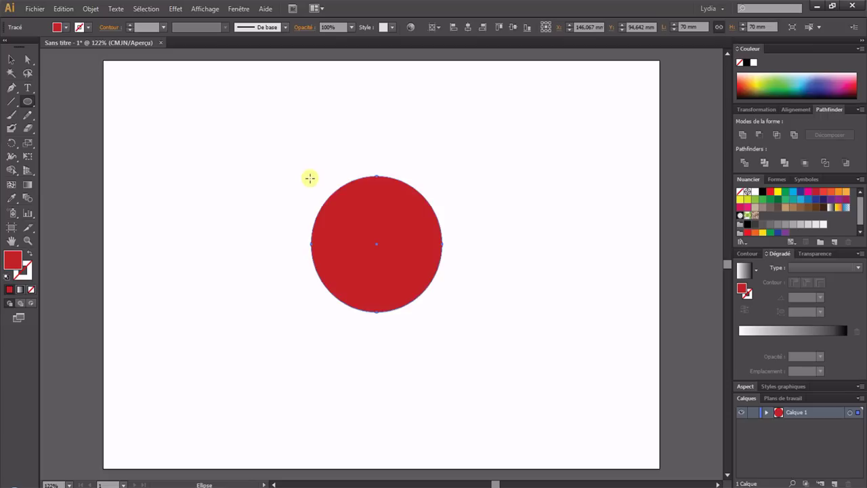
Move the circle to about X 95 mm, Y 96 mm and place a horizontally aligned copy about 51 mm to its right, overlapping it
click(10, 59)
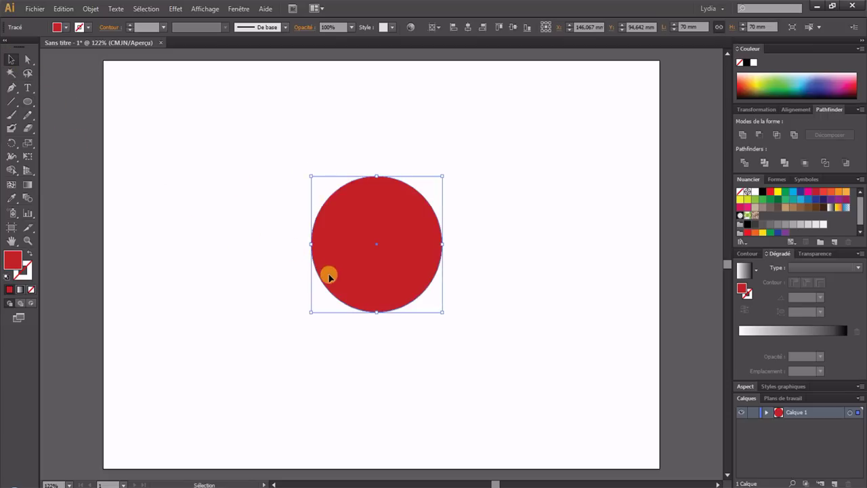
drag(328, 277, 416, 250)
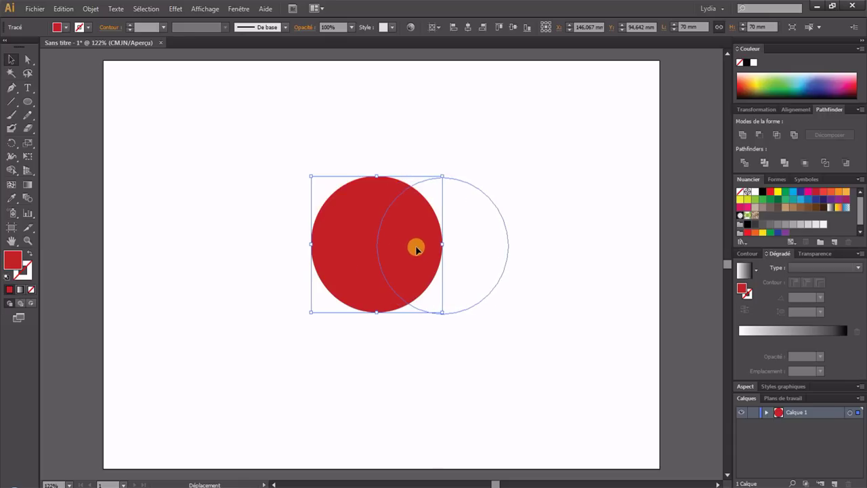
drag(416, 249, 311, 223)
key(alt)
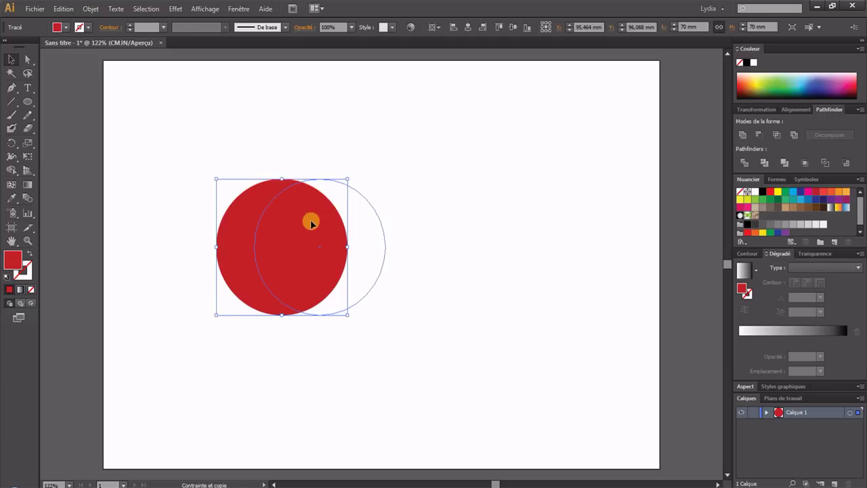
drag(311, 224, 370, 231)
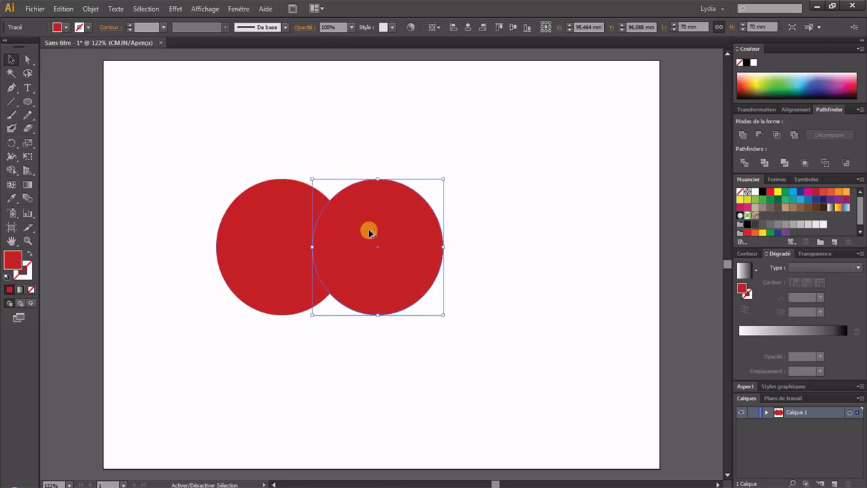
click(275, 119)
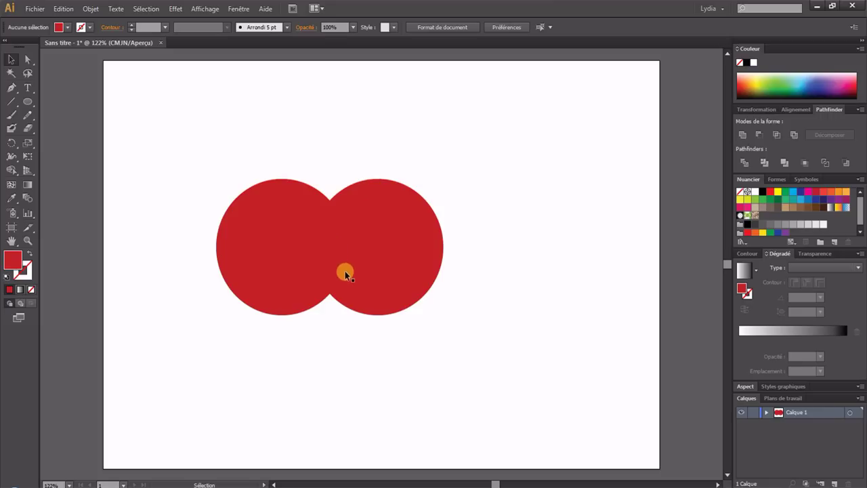
Unite the two overlapping circles into one shape with the Pathfinder
drag(186, 143, 483, 366)
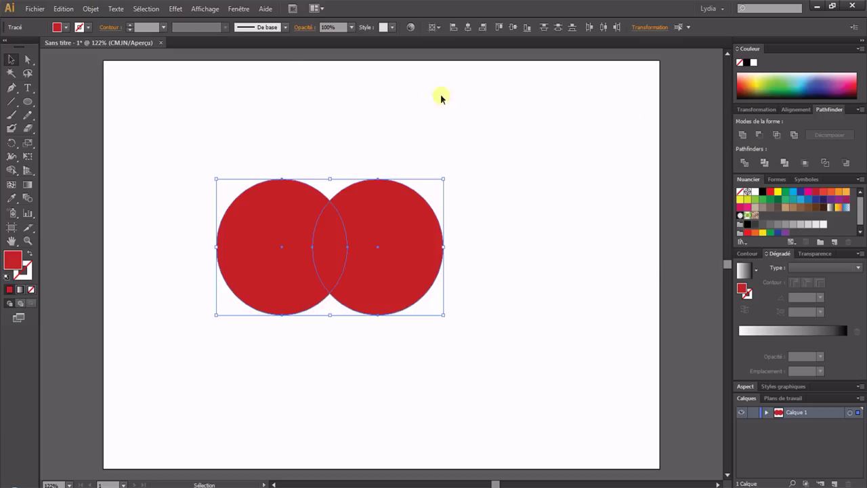
click(240, 9)
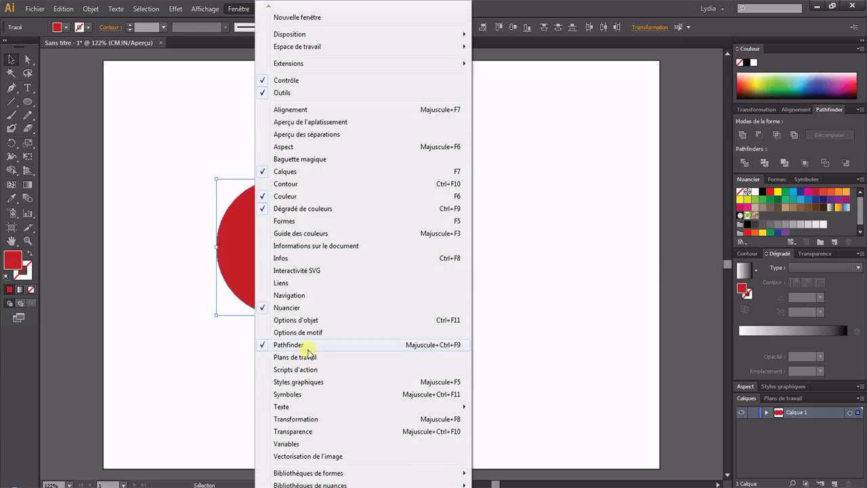
double_click(653, 6)
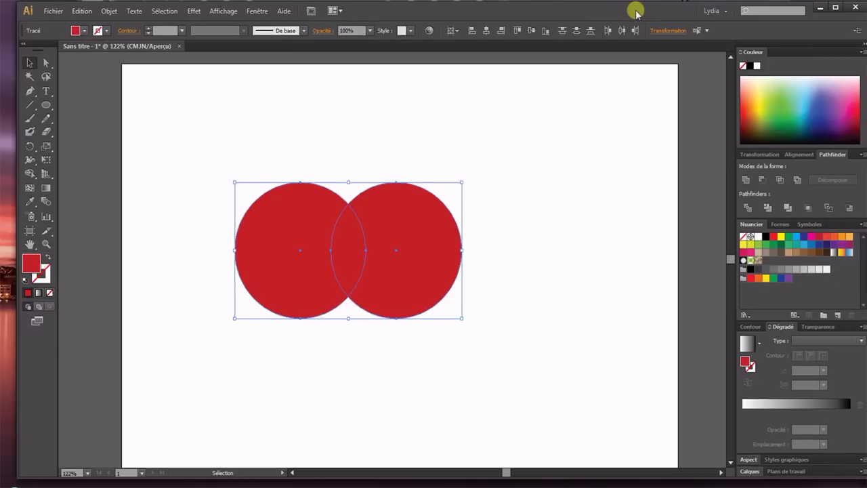
double_click(624, 15)
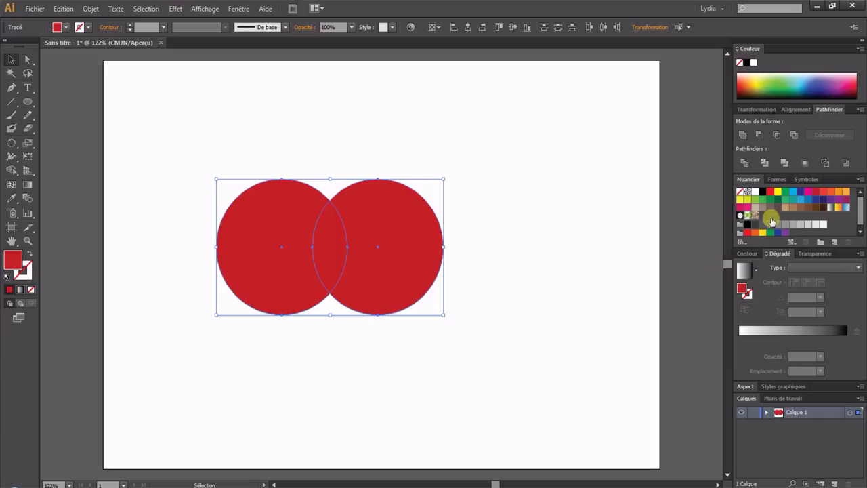
click(742, 135)
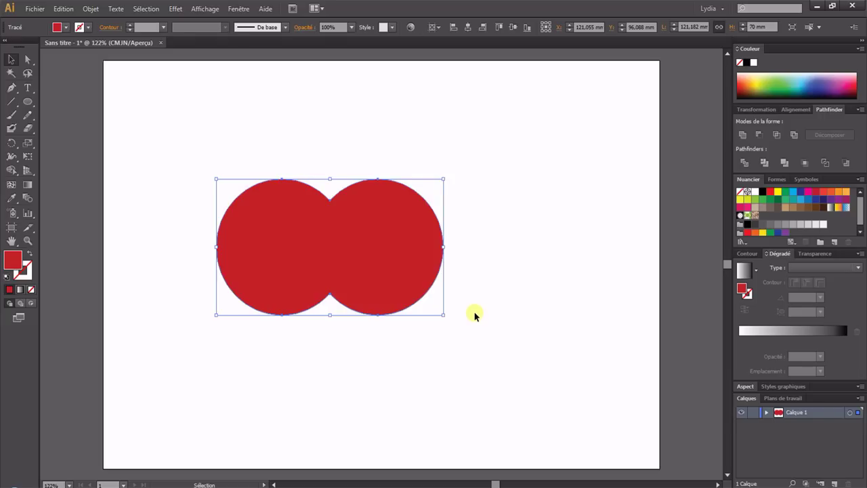
Move the united shape up on the artboard, to about X 146 mm, Y 57 mm
drag(380, 258, 426, 183)
click(500, 312)
click(355, 234)
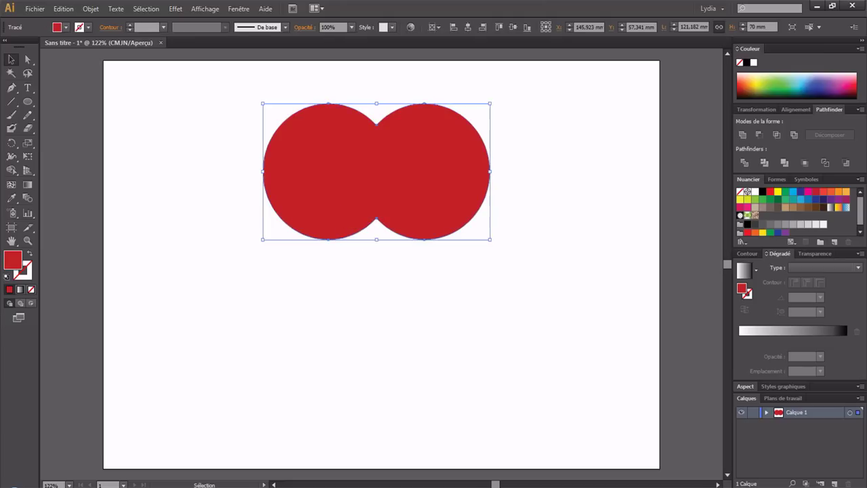
Pull the anchor point of the lower notch between the circles straight down to about Y 164 mm to form the heart's tip
click(27, 60)
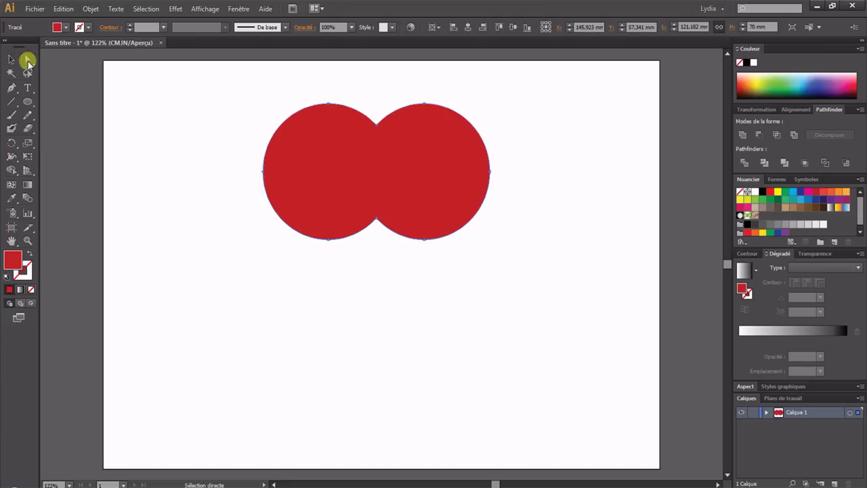
click(364, 235)
click(378, 225)
click(321, 187)
click(434, 239)
click(377, 220)
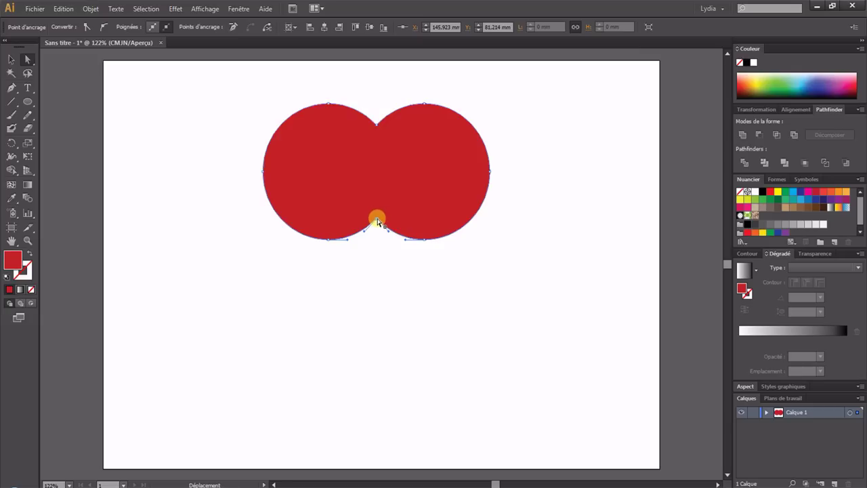
drag(378, 219, 375, 321)
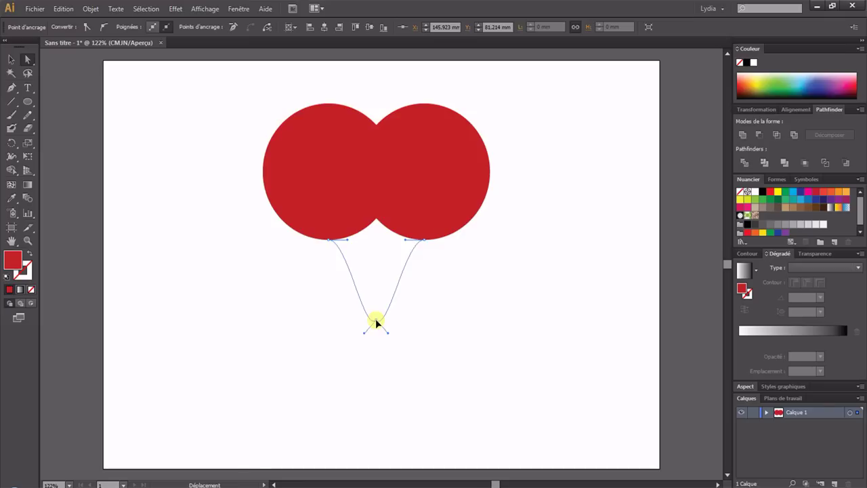
drag(375, 322, 376, 326)
key(shift)
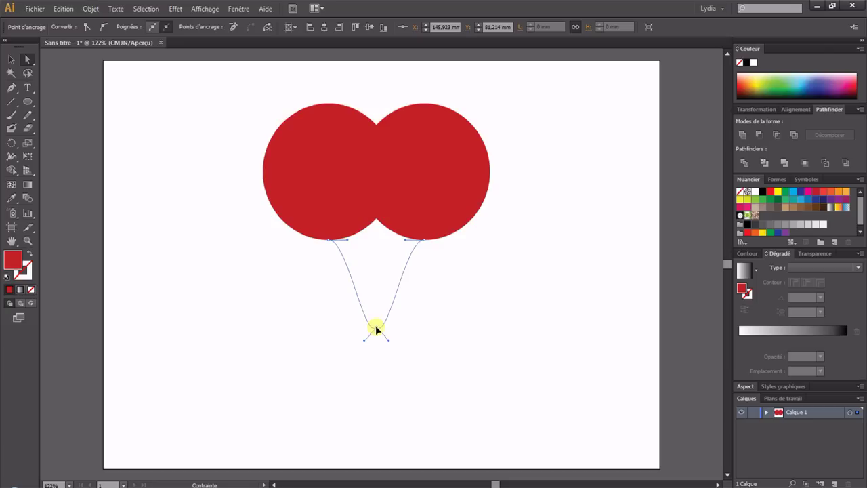
drag(375, 326, 381, 374)
key(shift)
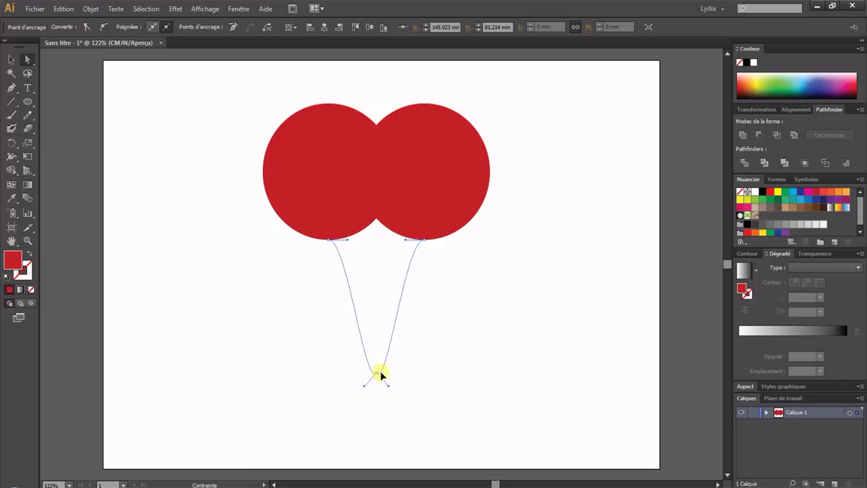
drag(380, 373, 388, 390)
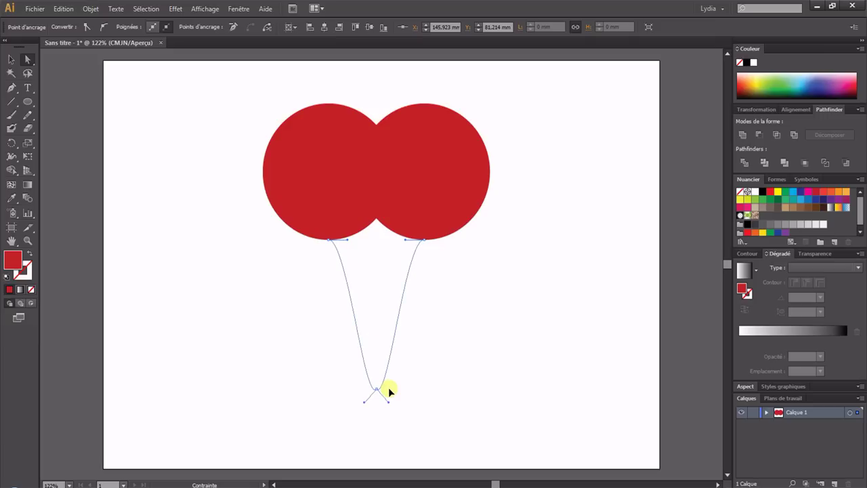
mouse_move(388, 387)
mouse_down()
mouse_move(392, 372)
mouse_move(394, 378)
mouse_up()
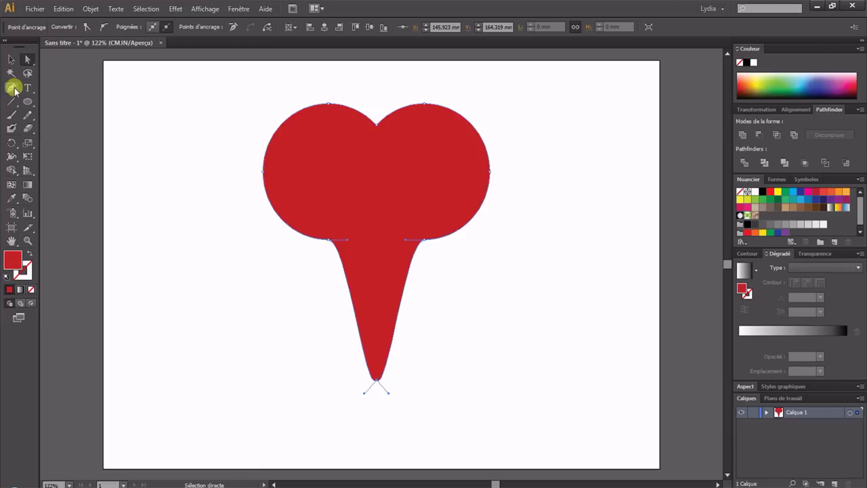
Delete the anchor point at the bottom of the left lobe with the Delete Anchor Point tool
drag(14, 88, 57, 117)
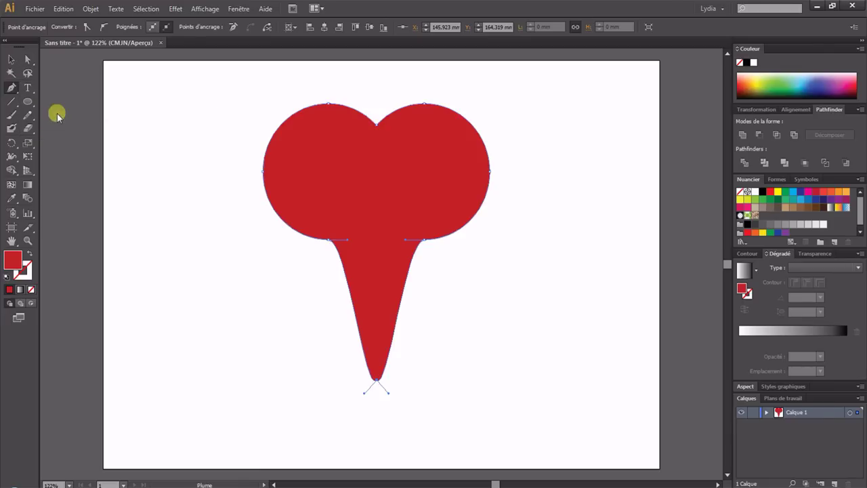
click(382, 242)
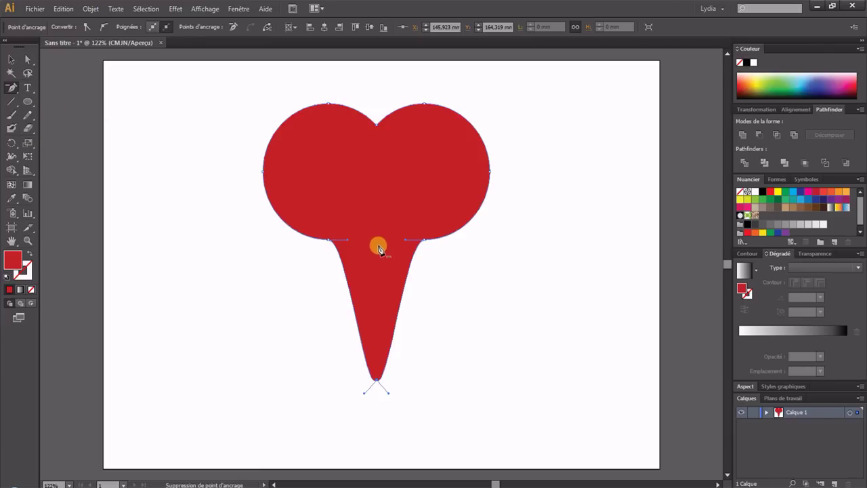
click(328, 241)
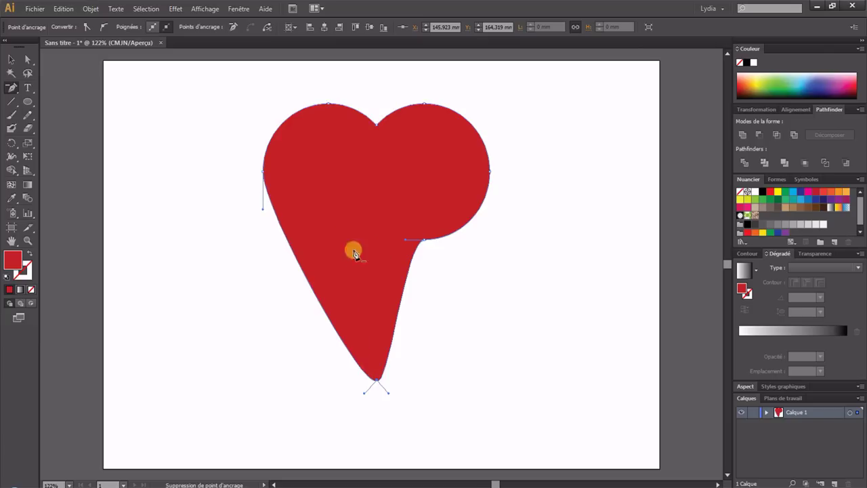
Delete the anchor point at the bottom of the right lobe with the Delete Anchor Point tool
click(28, 241)
drag(404, 223, 458, 274)
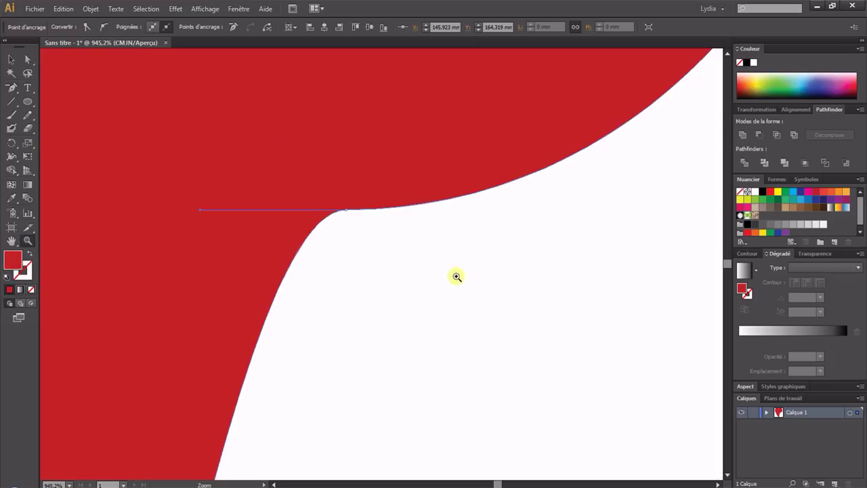
click(12, 87)
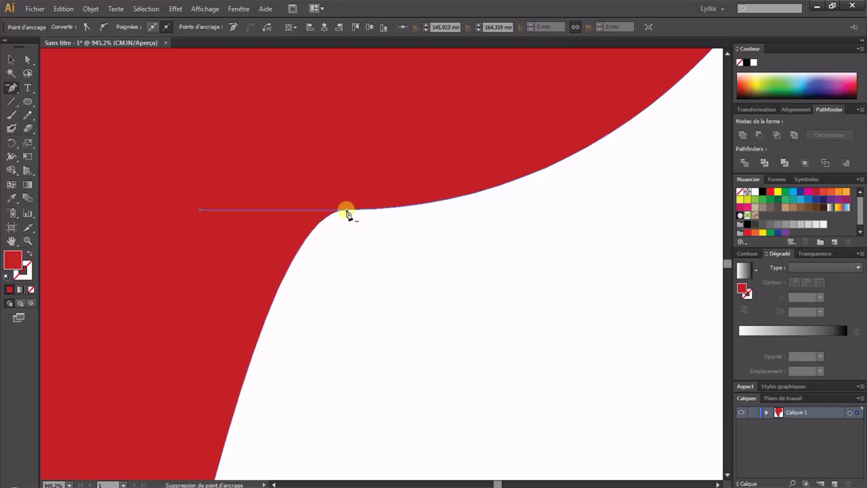
click(347, 214)
key(ctrl+1)
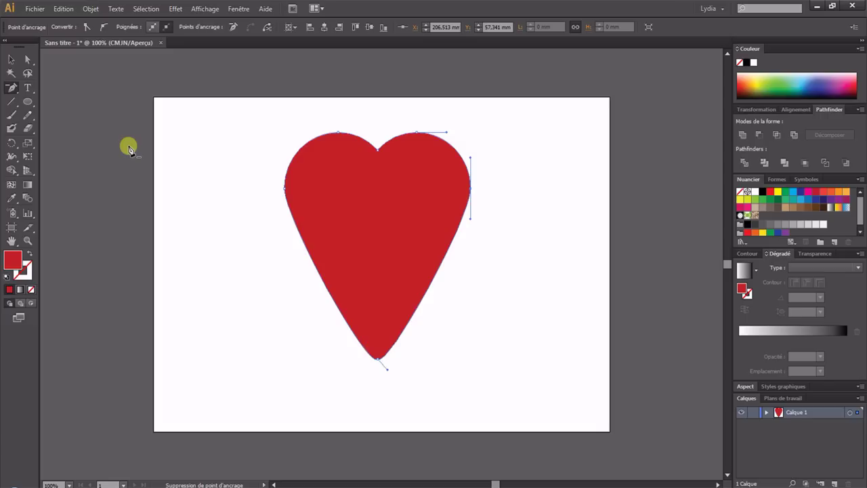
Convert the anchor point at the heart's lower tip into a sharp corner with the Convert Anchor Point tool
click(13, 88)
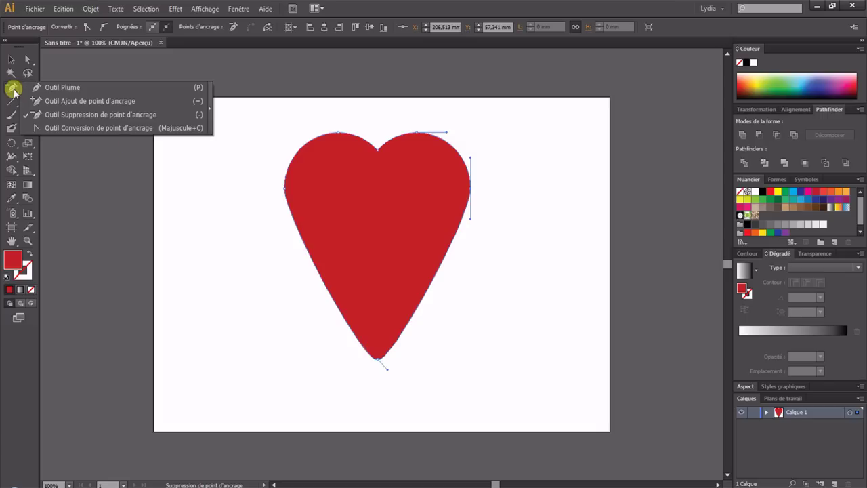
click(53, 128)
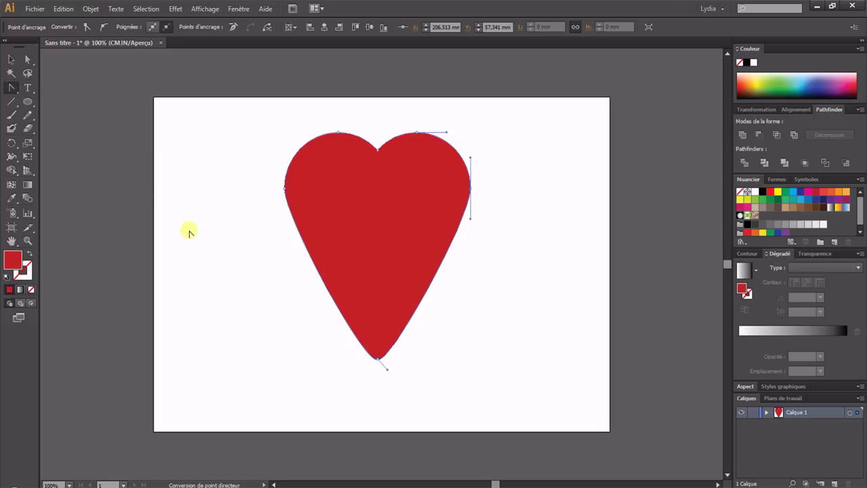
click(28, 240)
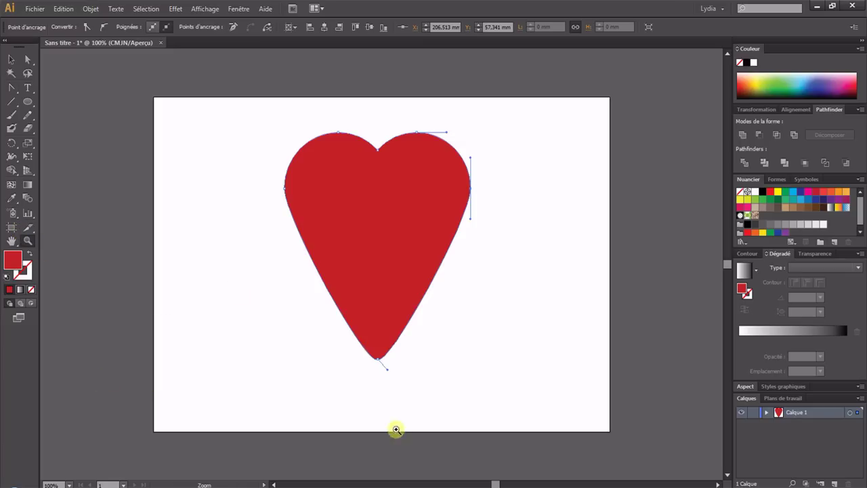
drag(347, 331, 415, 387)
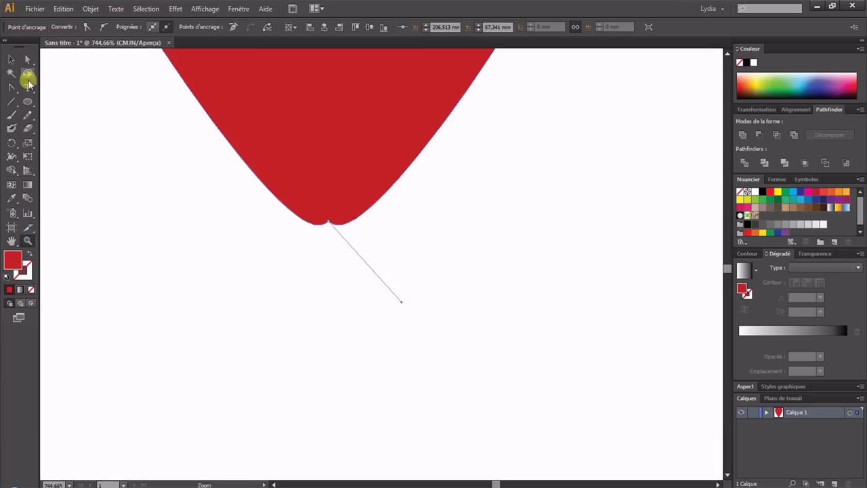
drag(290, 189, 380, 276)
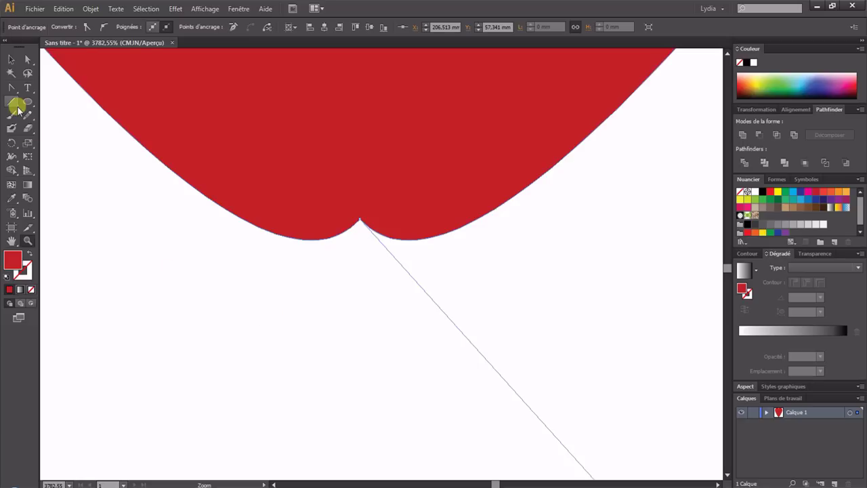
click(14, 86)
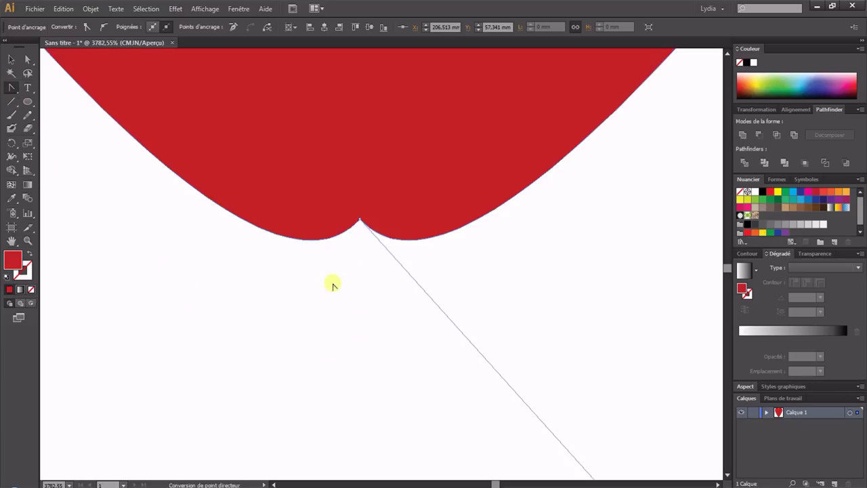
click(359, 221)
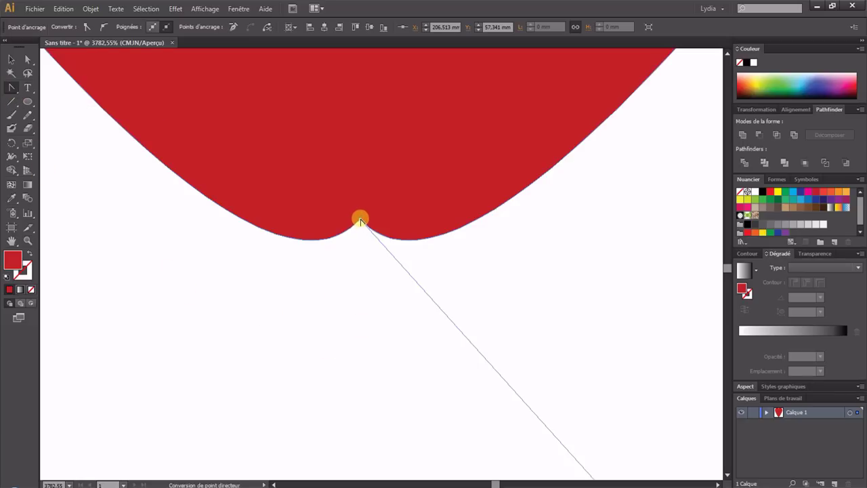
click(360, 222)
click(360, 221)
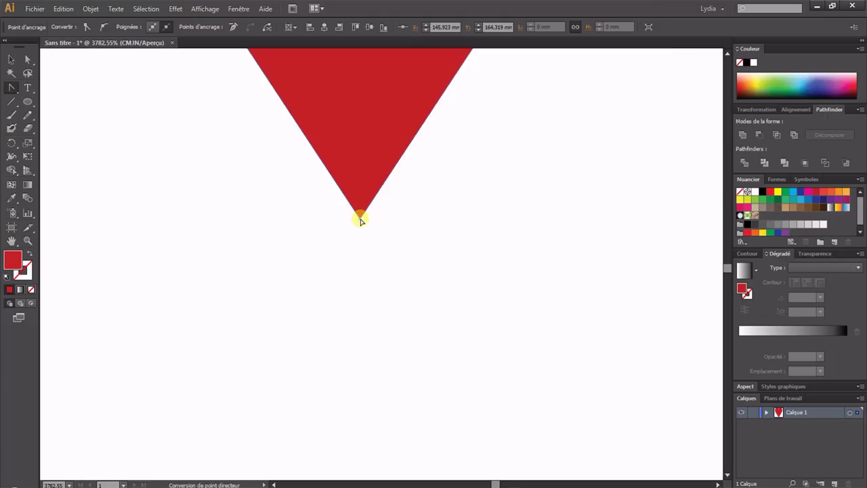
key(ctrl+1)
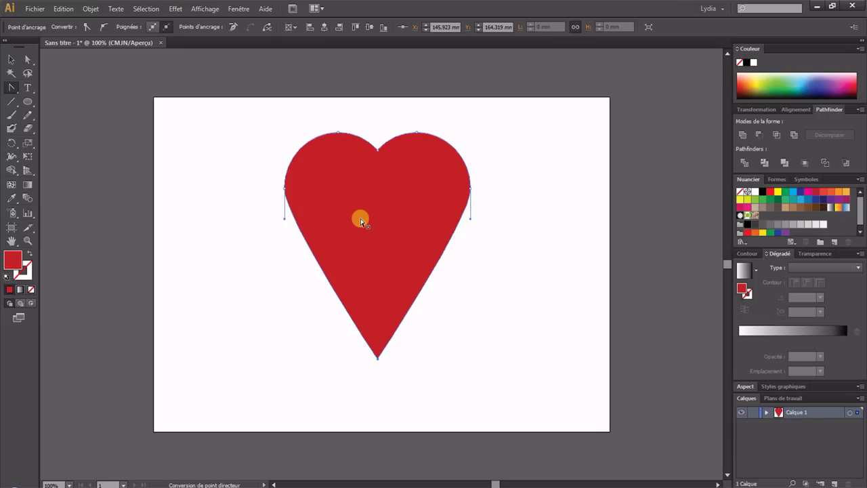
Show the rulers and place a horizontal guide across the lower part of the heart at about Y 109 mm
click(205, 9)
mouse_move(397, 251)
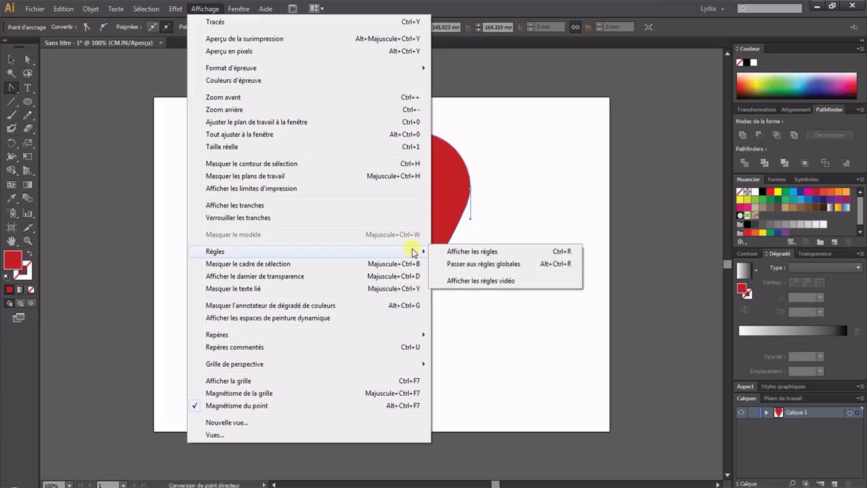
click(452, 252)
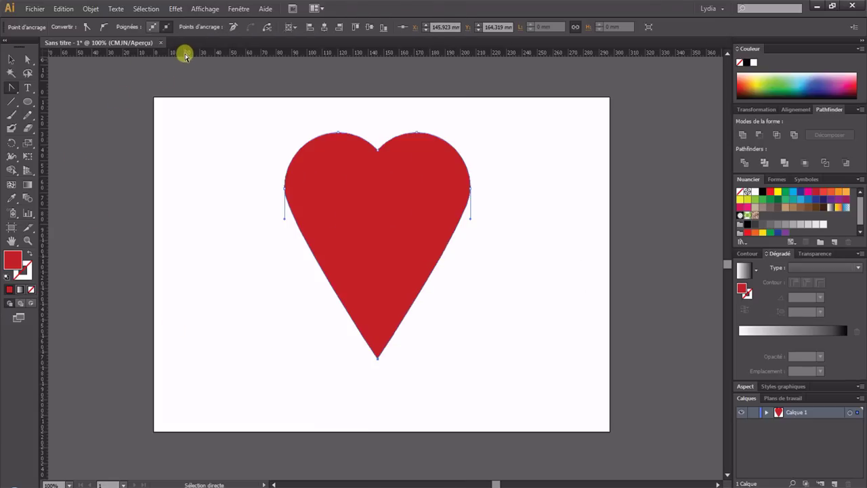
drag(185, 53, 236, 266)
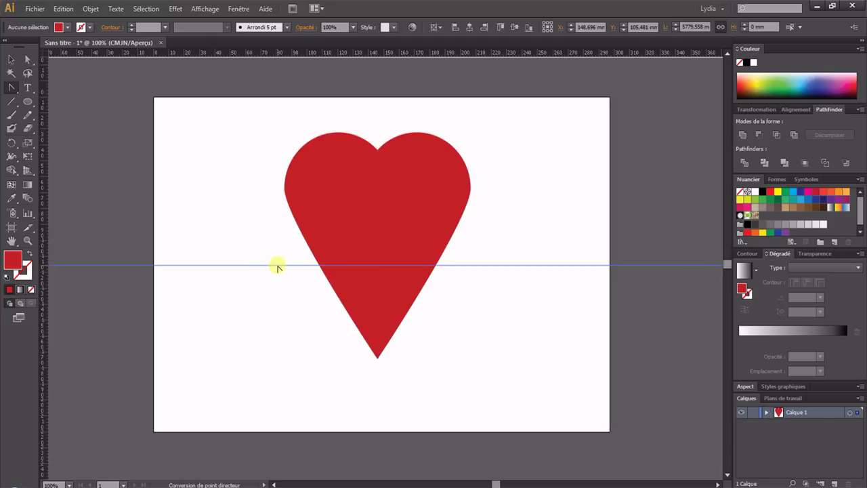
click(11, 59)
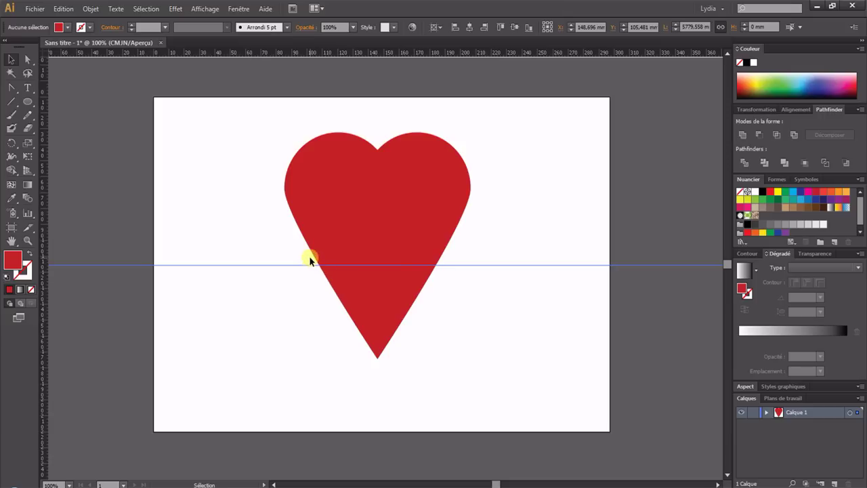
drag(311, 264, 331, 273)
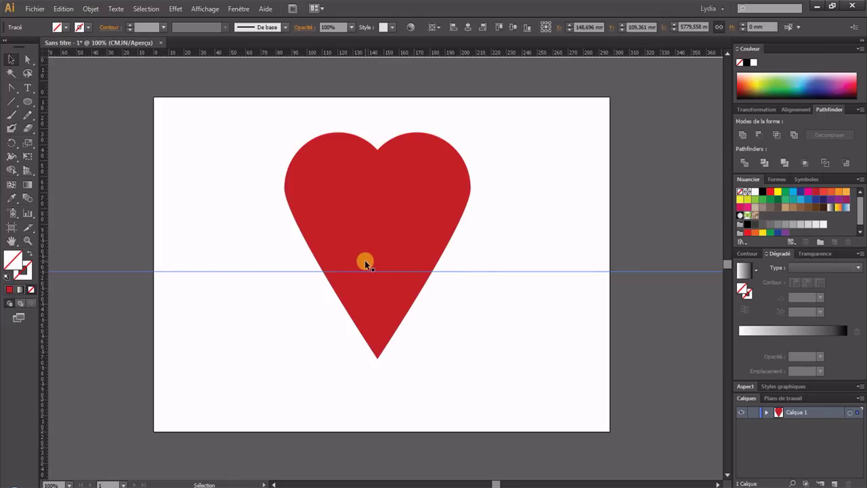
Extend the lower direction handles of the heart's outermost left and right anchor points straight down to the horizontal guide
click(28, 59)
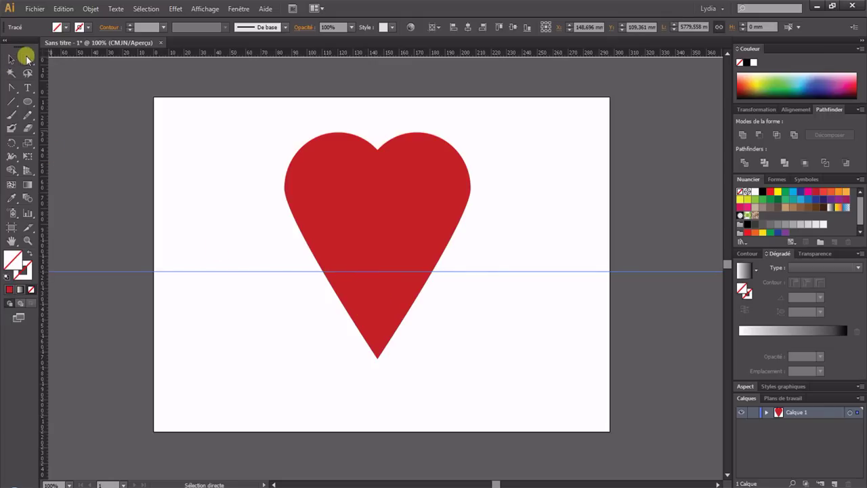
click(302, 184)
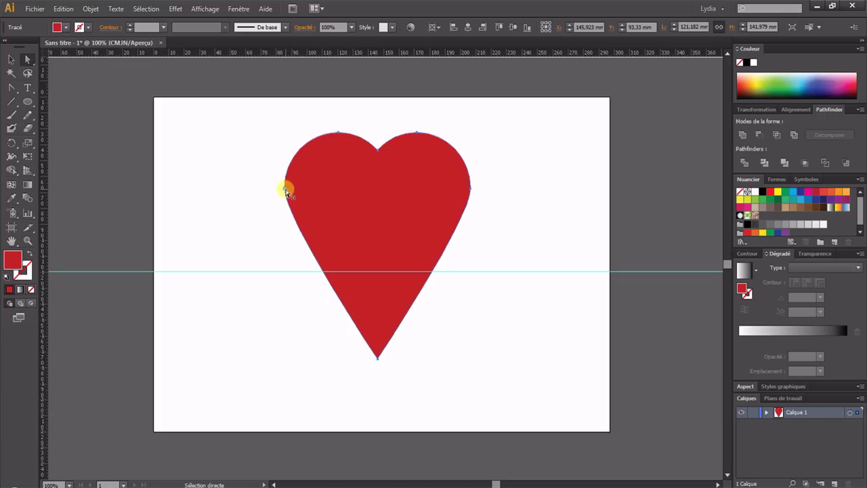
click(285, 189)
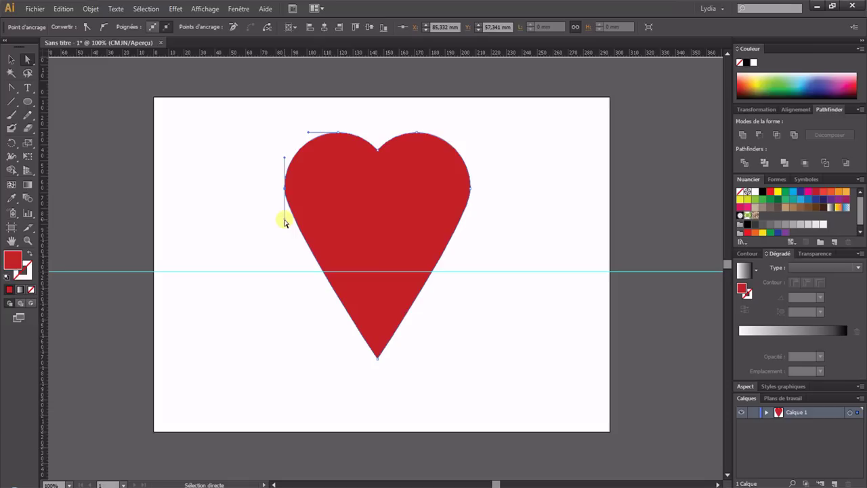
drag(286, 222, 287, 273)
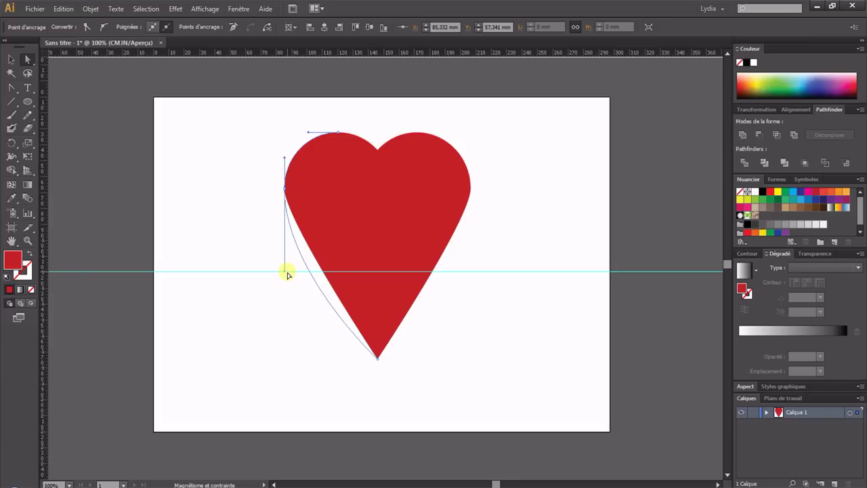
drag(287, 274, 287, 274)
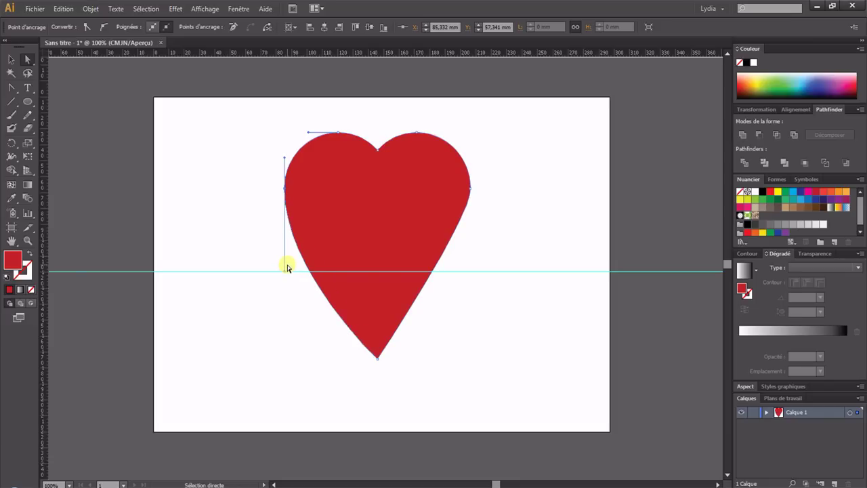
click(470, 189)
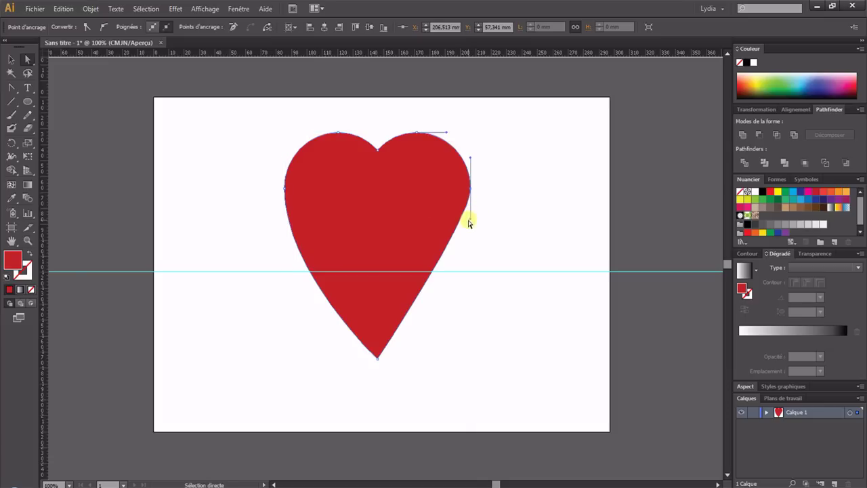
drag(470, 219, 464, 271)
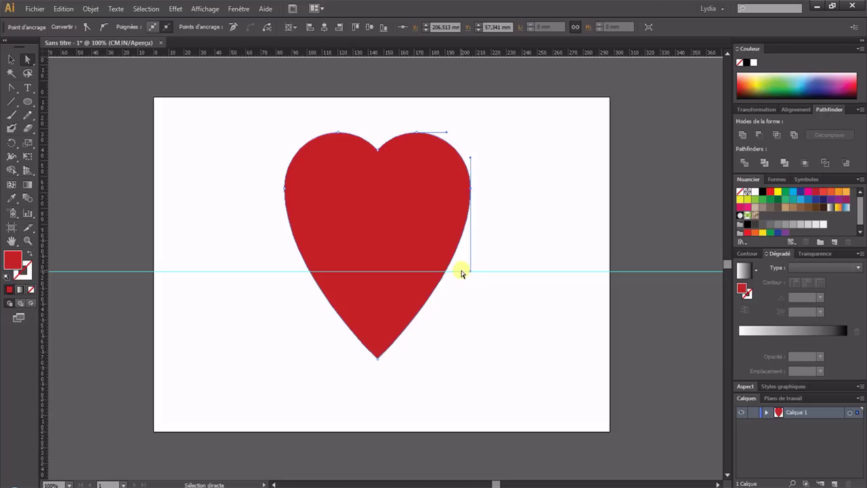
Move the anchor point of the heart's tip straight up to about Y 137 mm
click(378, 360)
drag(378, 361, 377, 315)
click(389, 294)
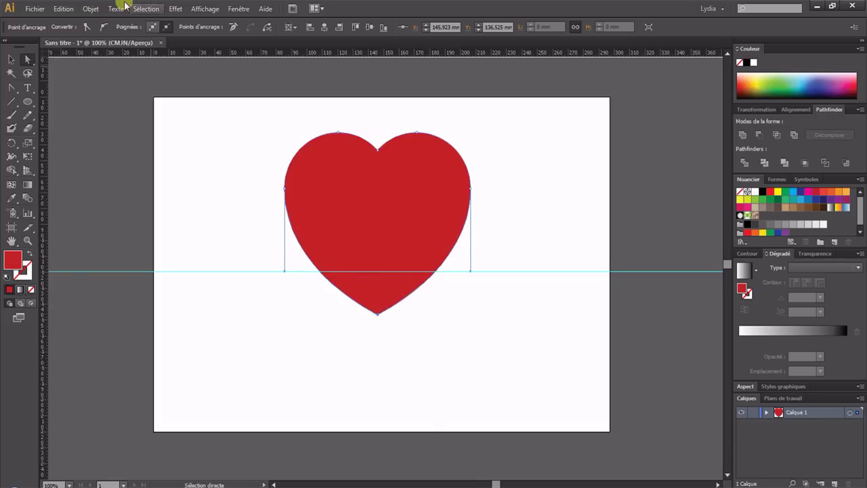
Clear all guides from the document
click(205, 9)
mouse_move(398, 254)
mouse_move(393, 334)
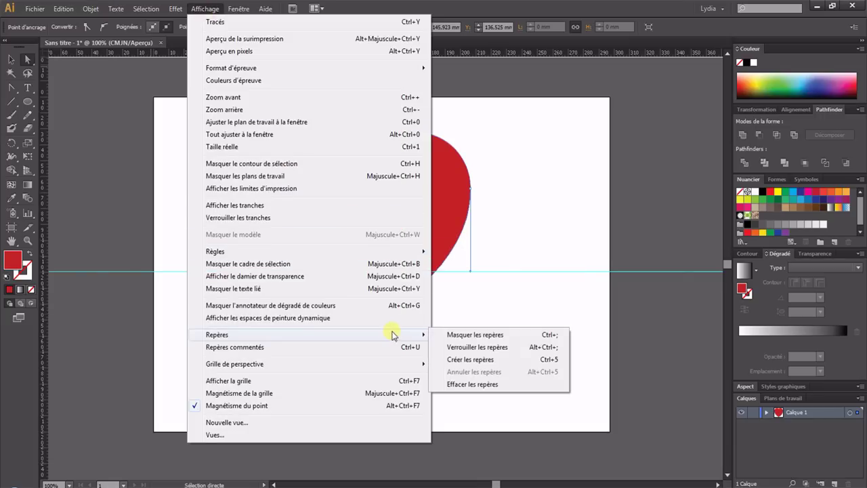
click(505, 385)
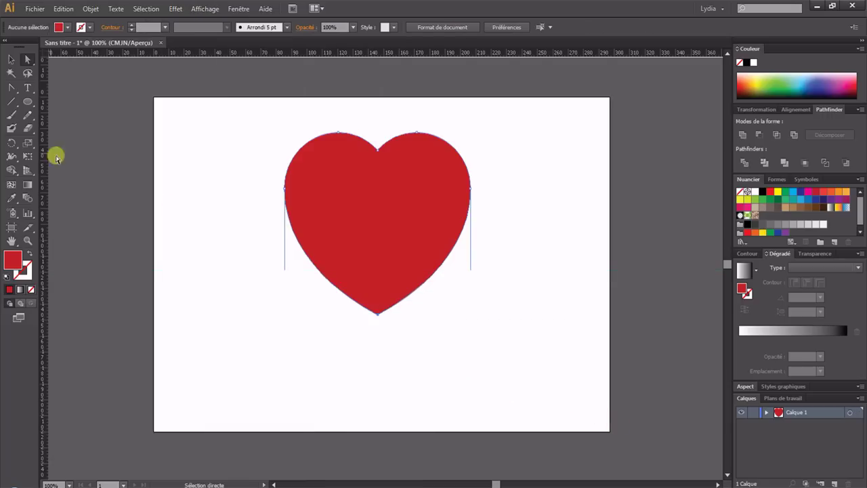
Select the whole heart and fill it with the default white-to-black linear gradient
click(11, 59)
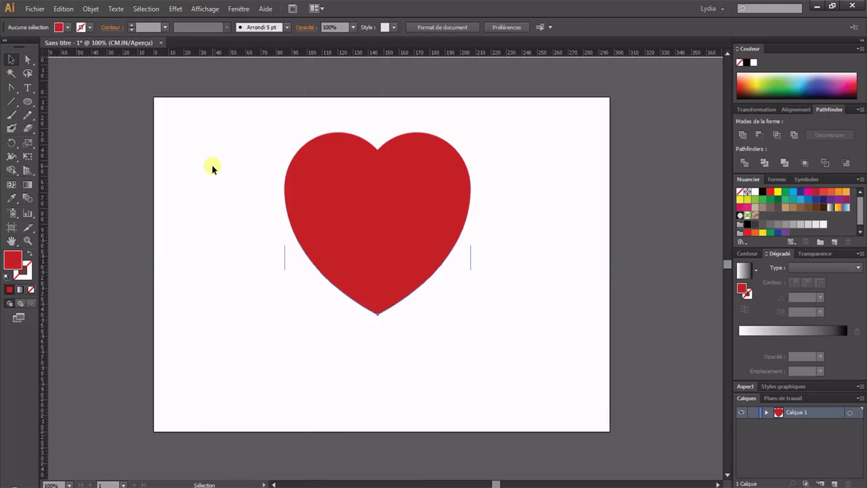
click(369, 248)
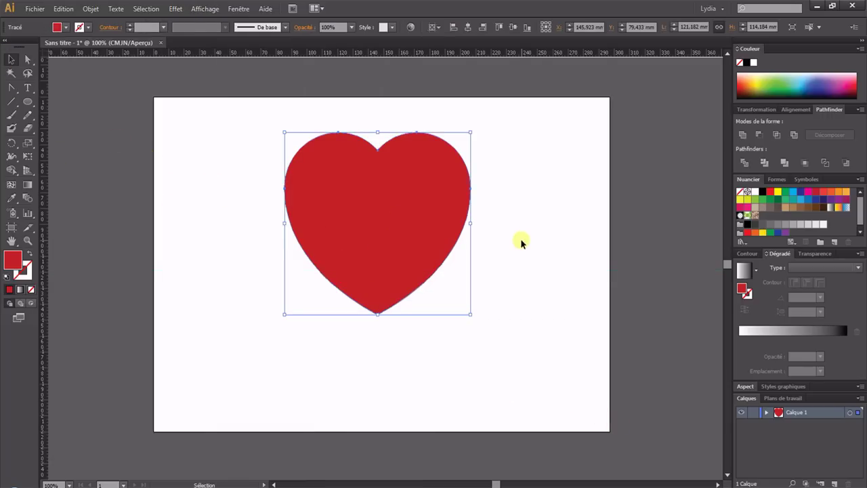
click(538, 392)
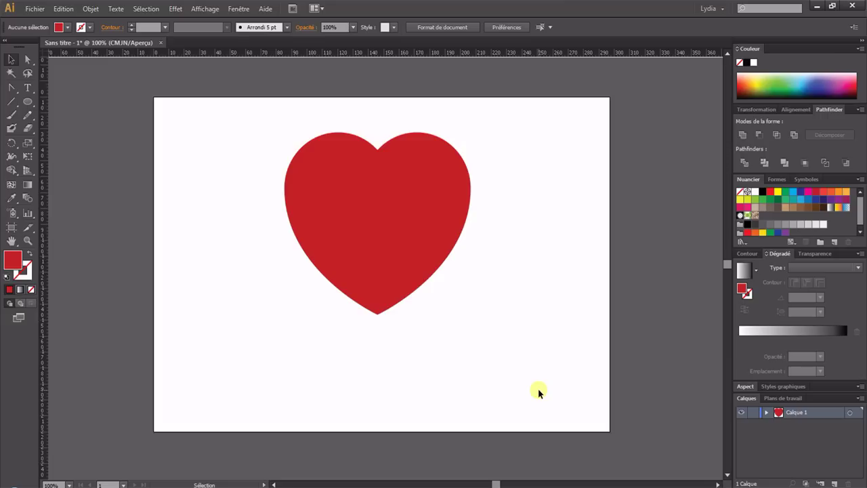
click(384, 282)
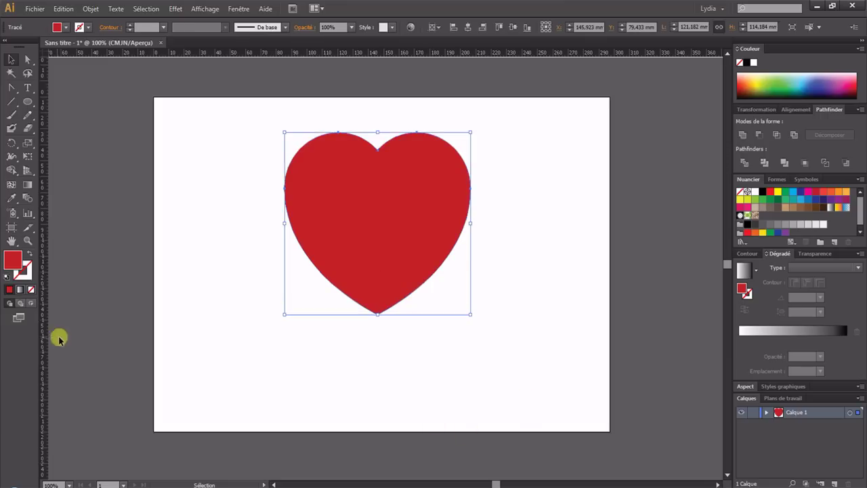
click(20, 289)
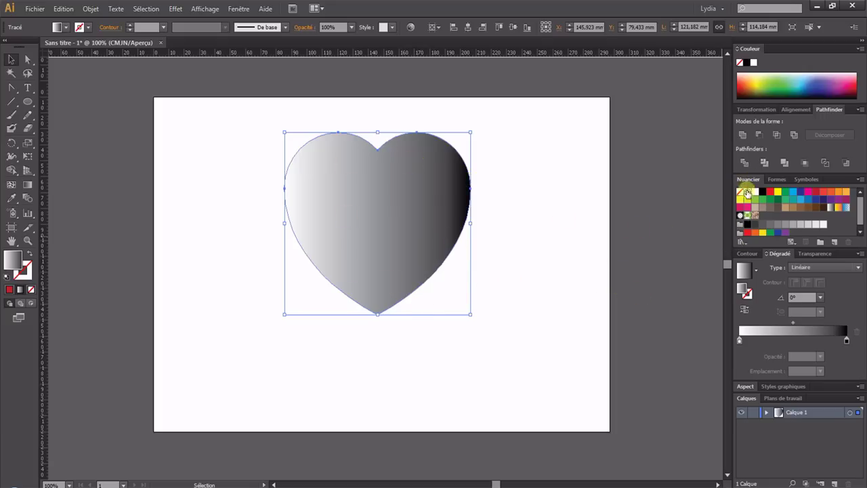
Fill the heart with the red radial gradient from the Saisons gradient library, close the library and deselect the heart
click(741, 244)
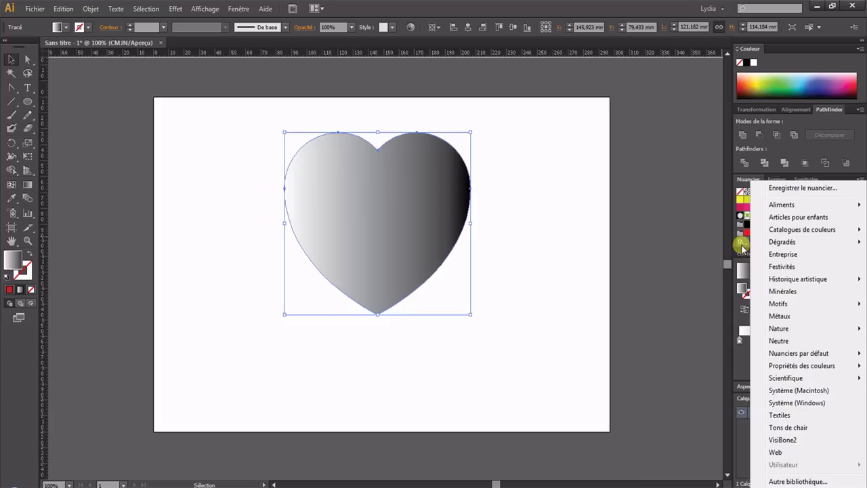
click(239, 9)
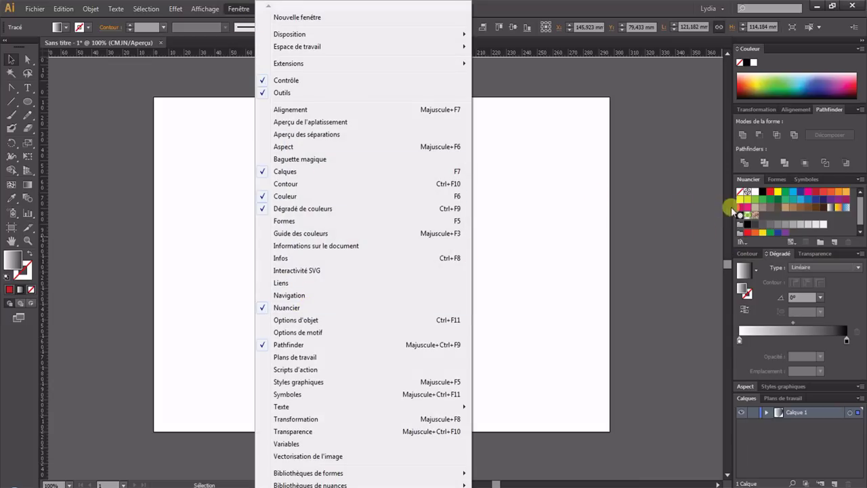
click(743, 241)
mouse_move(772, 241)
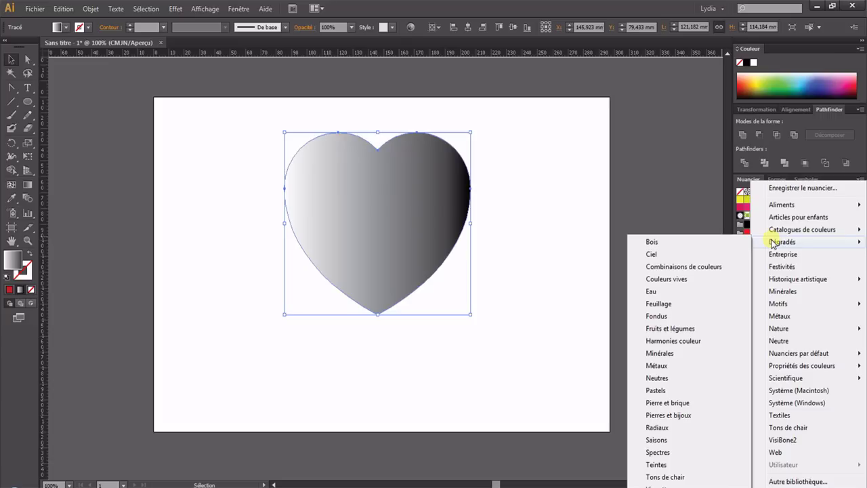
click(669, 440)
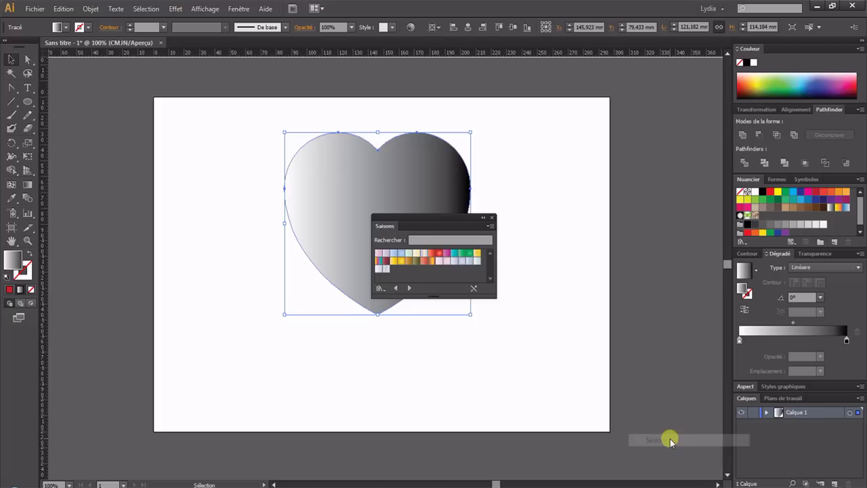
click(440, 255)
click(493, 218)
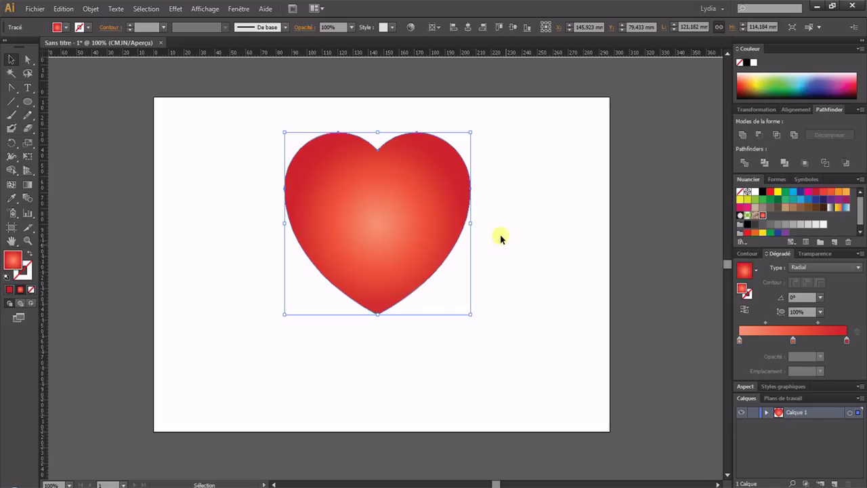
click(527, 291)
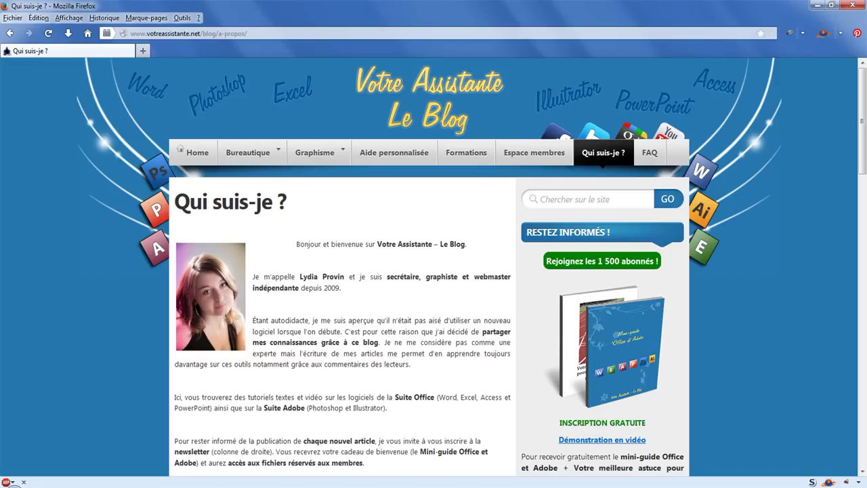
Examine the newsletter sign-up form and its Prénom and Email fields on the blog's "Qui suis-je ?" page in Firefox
scroll(431, 242, down, 5)
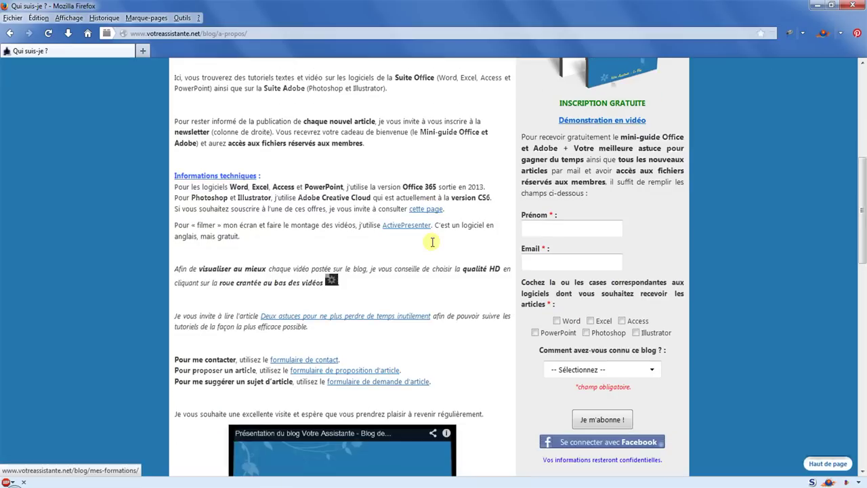
click(563, 229)
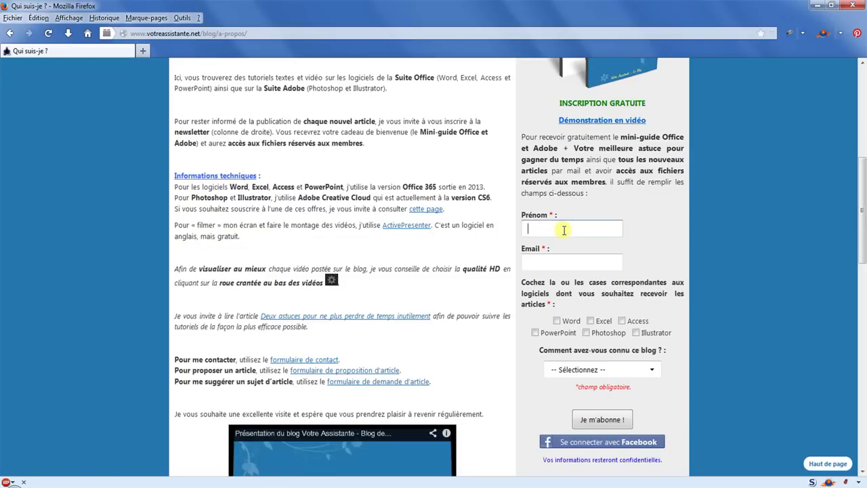
click(561, 264)
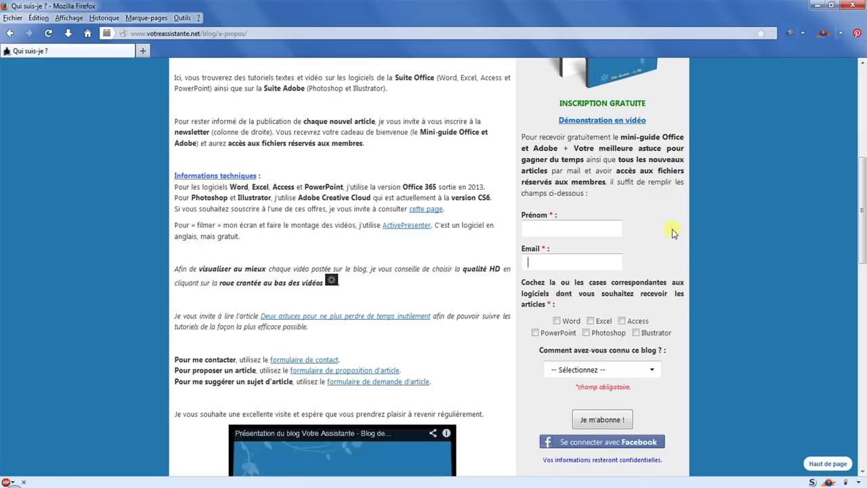
scroll(672, 229, up, 2)
scroll(672, 229, up, 5)
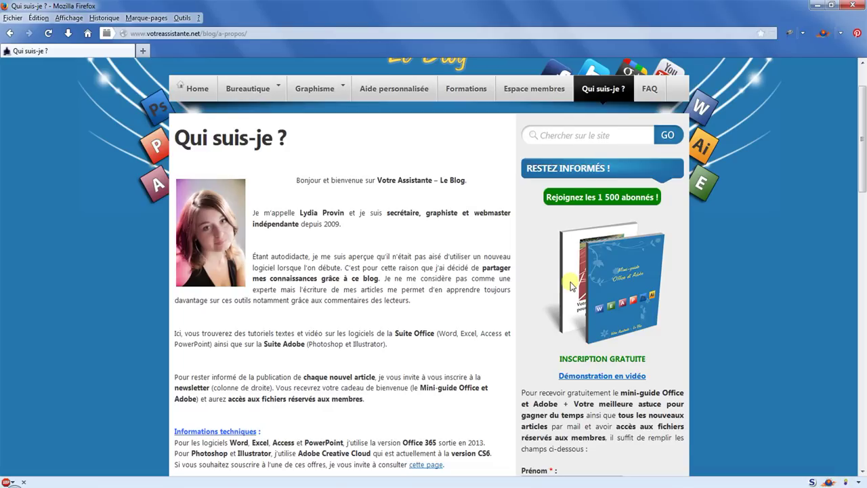
scroll(571, 285, up, 2)
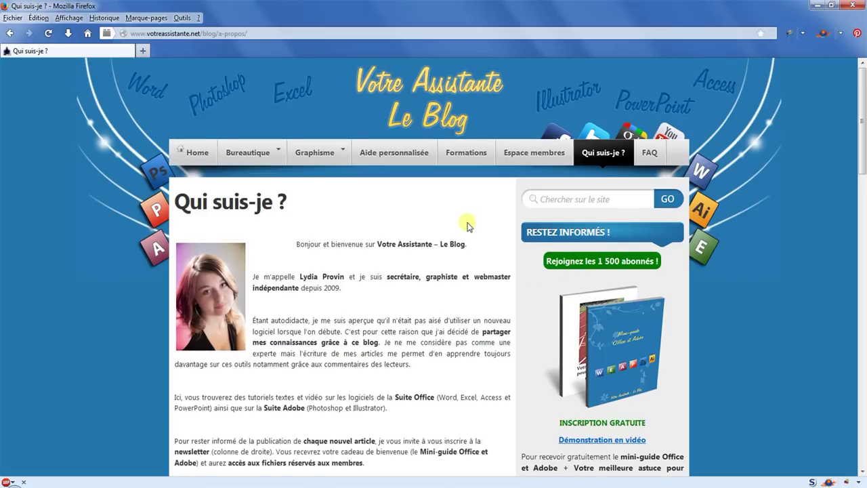